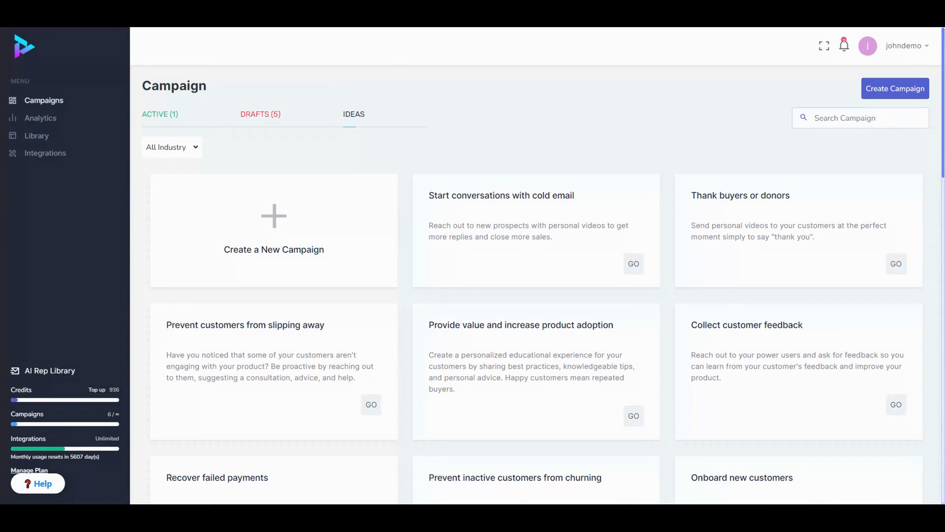
Browse the campaign ideas to review the available outreach use cases.
scroll(804, 158, "down", 2)
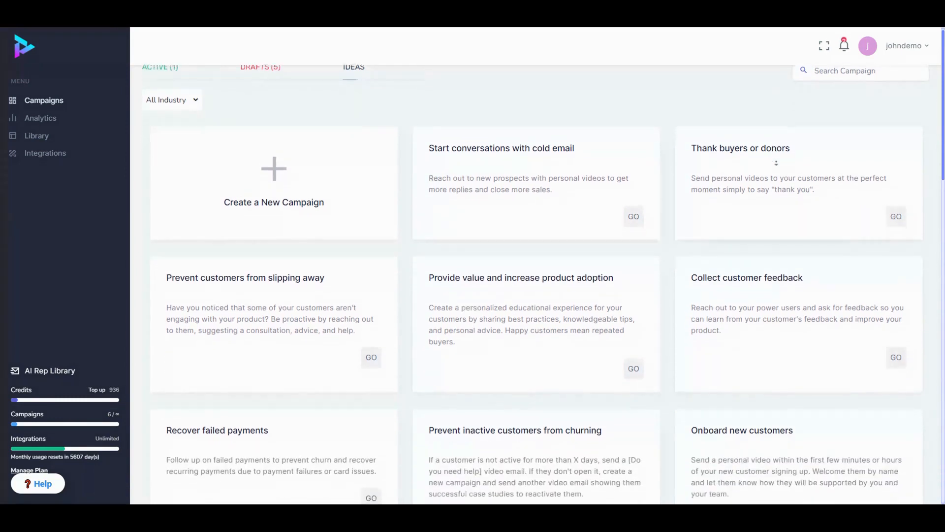
scroll(777, 162, "down", 3)
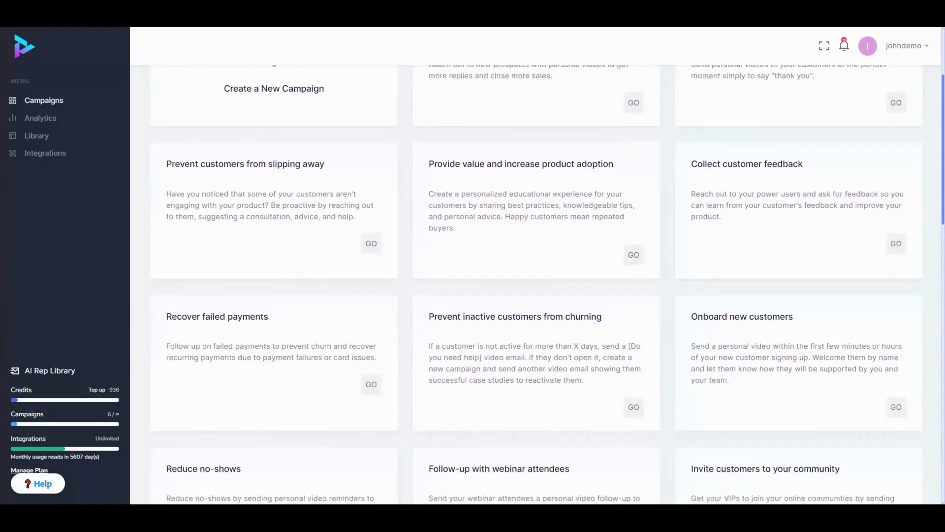
scroll(537, 286, "down", 3)
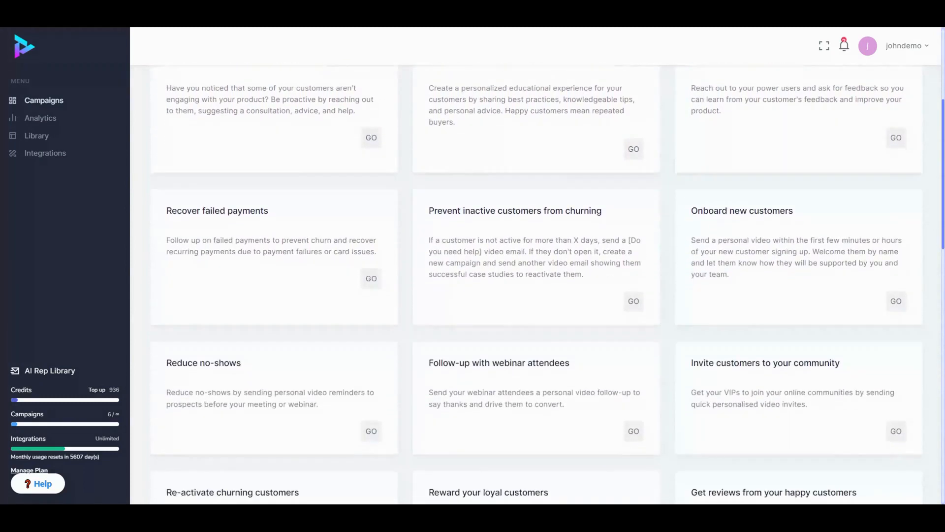
scroll(537, 286, "down", 3)
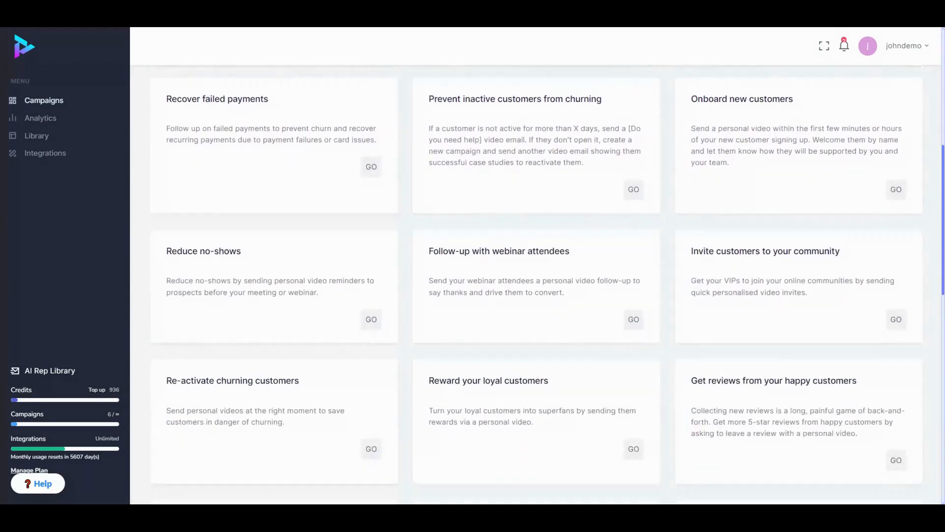
scroll(537, 286, "down", 3)
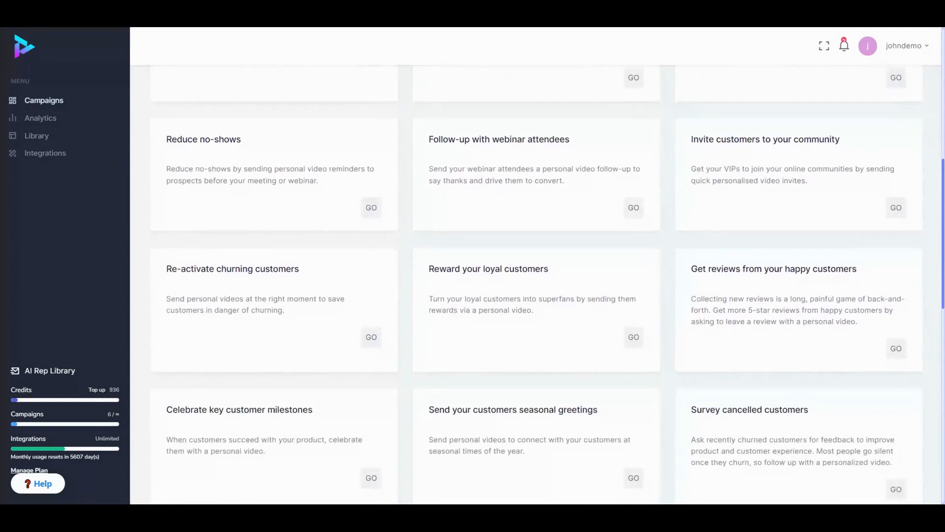
scroll(536, 286, "down", 3)
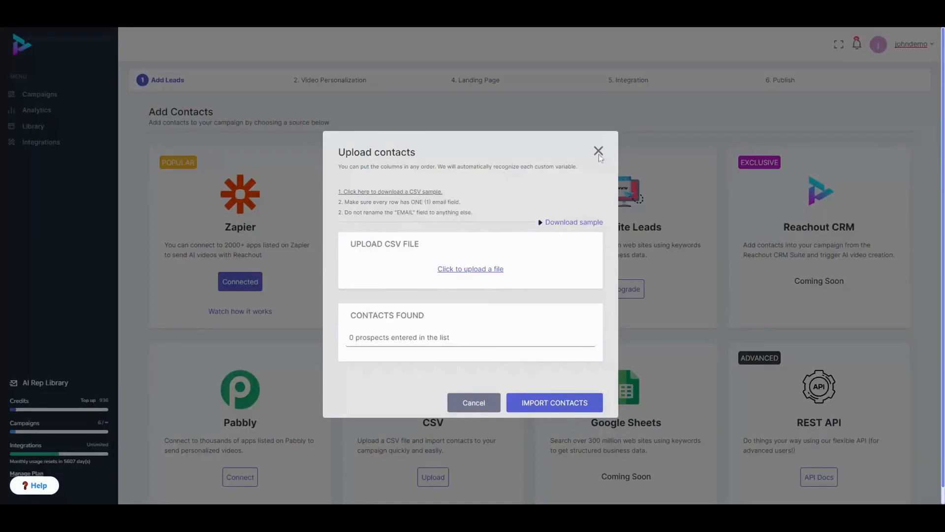
Close the CSV upload and add contacts through Zapier with the Email Address, First Name, Company and age fields, saving the connection.
left_click(599, 151)
scroll(502, 178, "down", 1)
left_click(253, 238)
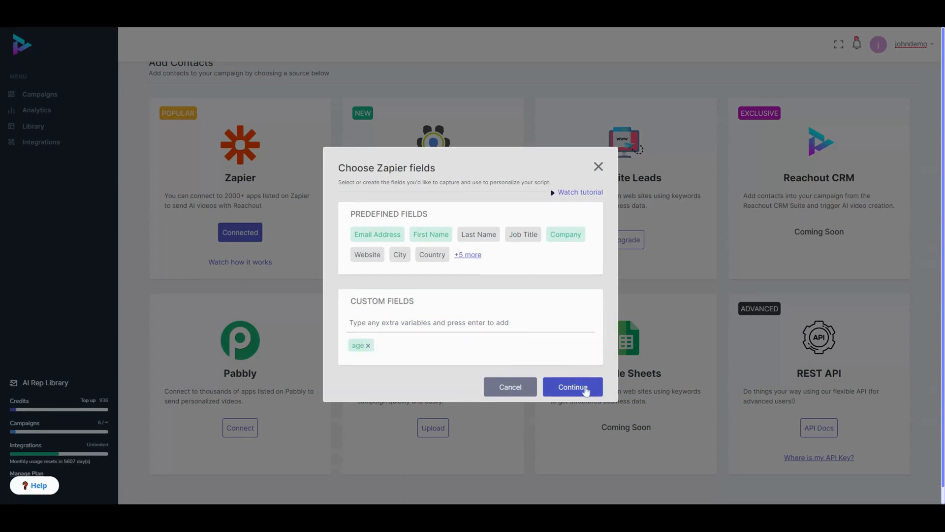
left_click(586, 388)
left_click(591, 402)
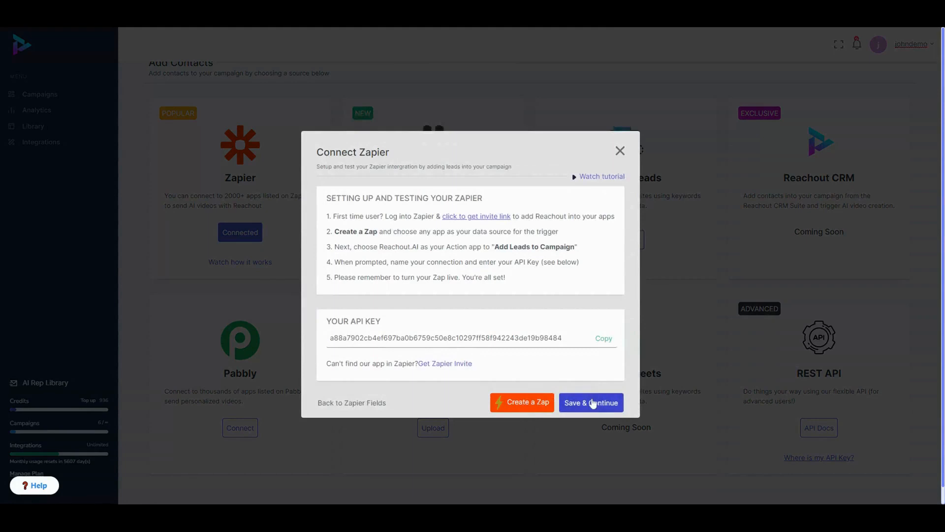
left_click(594, 395)
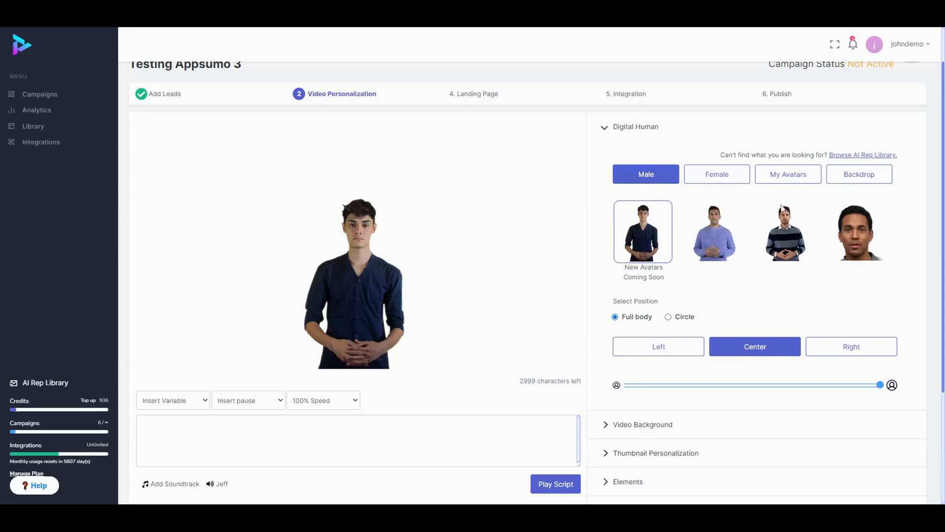
Filter the AI Rep Library for male, middle-age adults (40-59 years) and import the grey-haired man as the digital human.
left_click(721, 175)
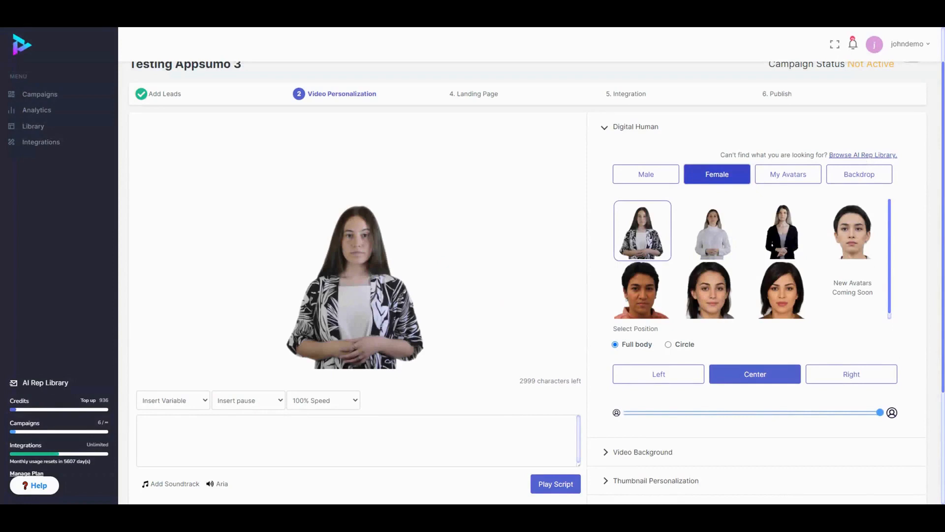
left_click(859, 157)
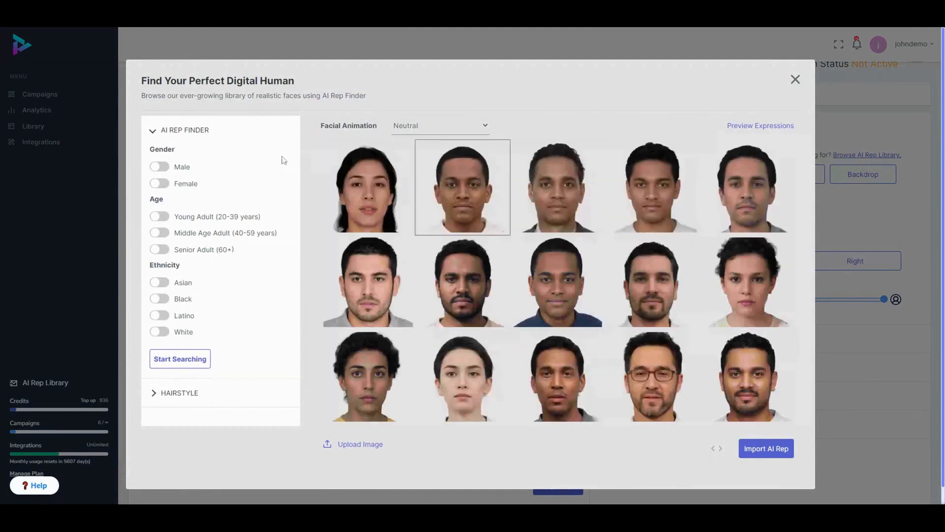
left_click(165, 168)
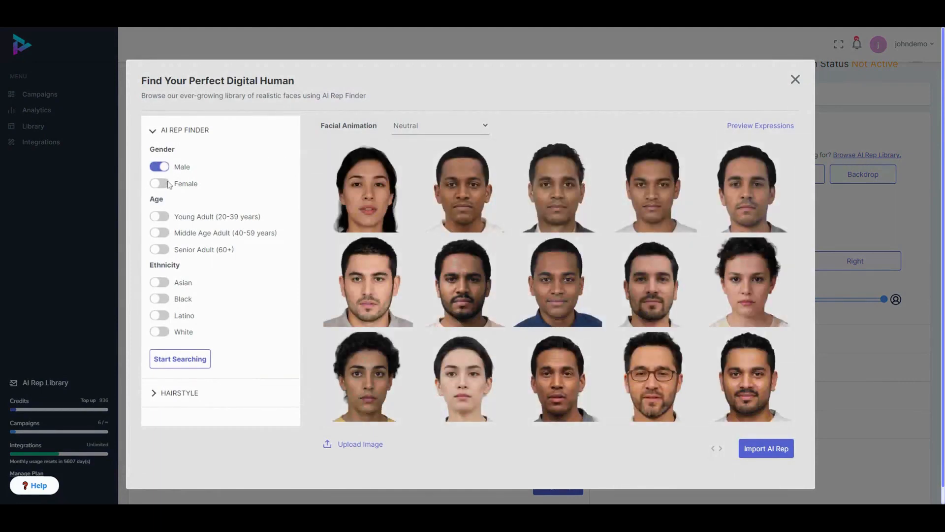
left_click(163, 232)
left_click(182, 364)
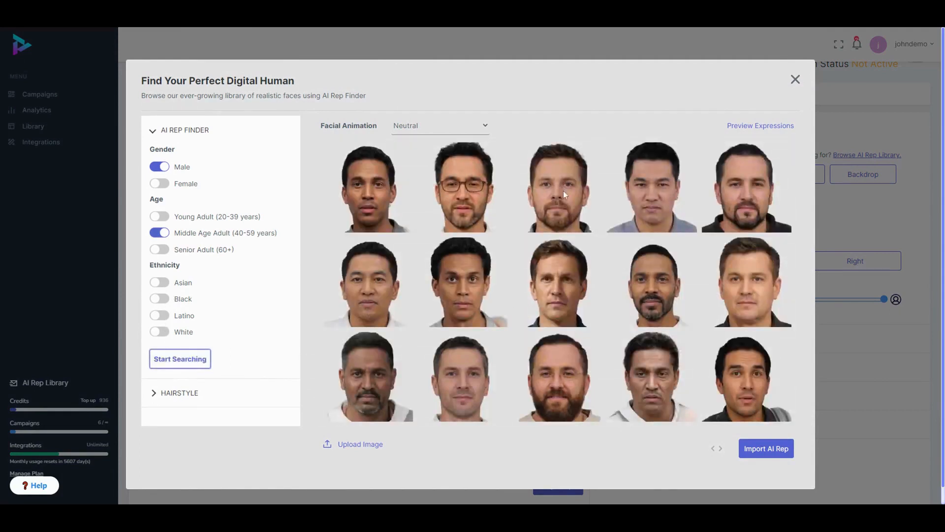
left_click(722, 449)
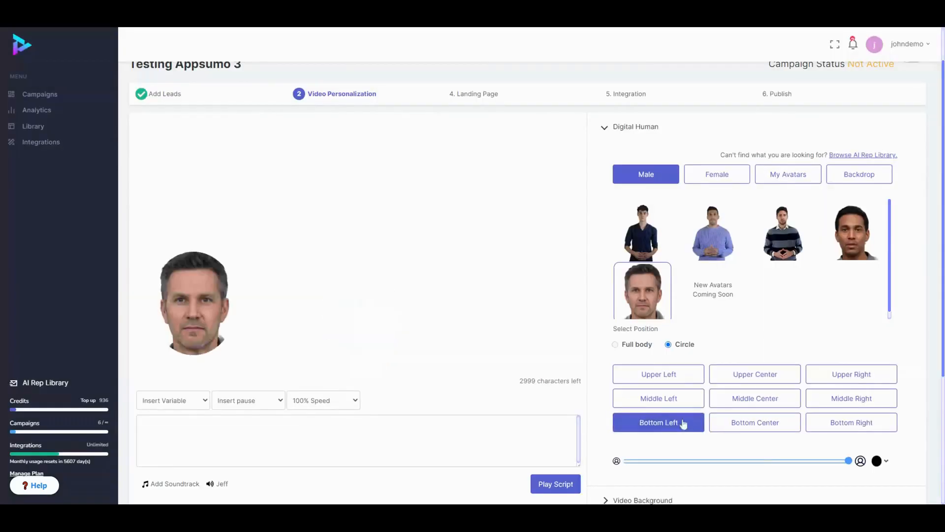
Place the circular digital human at the Bottom Right of the video.
left_click(682, 424)
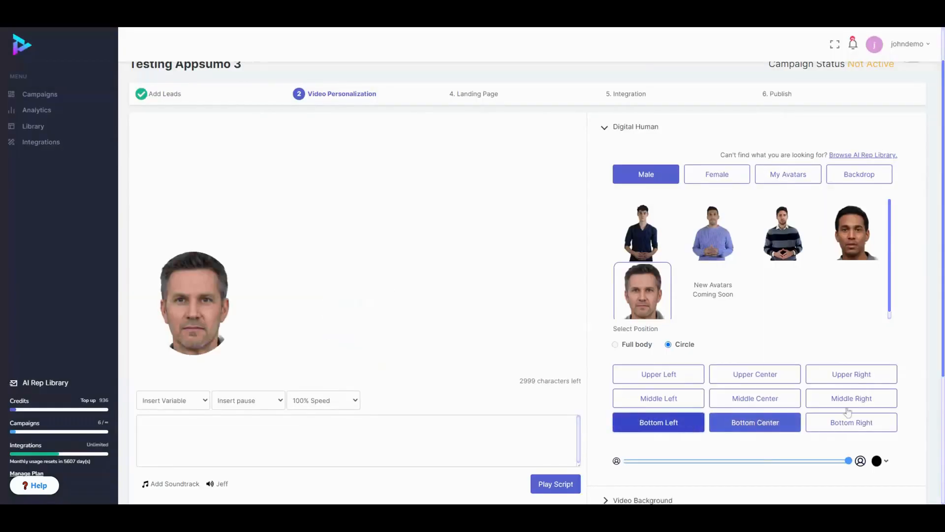
mouse_move(844, 467)
left_mouse_down()
mouse_move(755, 464)
mouse_move(849, 463)
left_mouse_up()
left_click(874, 433)
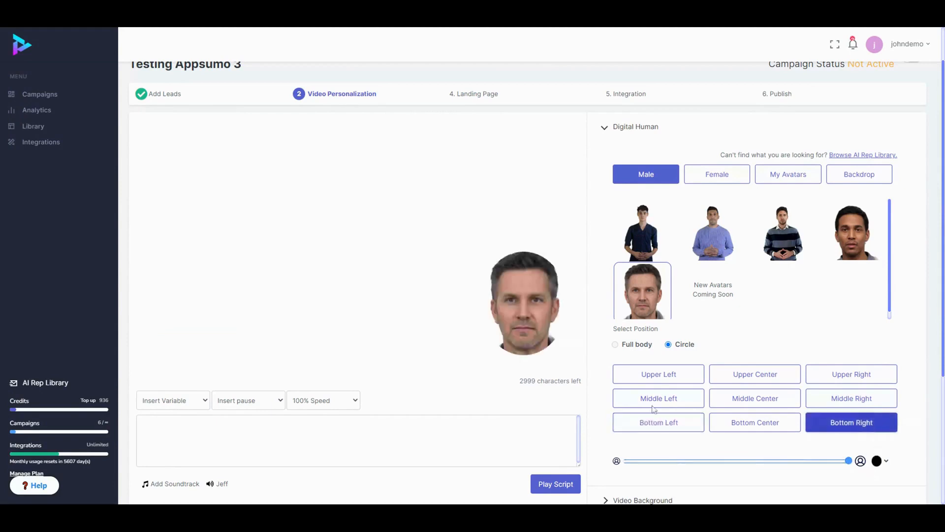
Apply the pink colour swatch behind the digital human and return the video background to the office image.
scroll(591, 409, "down", 1)
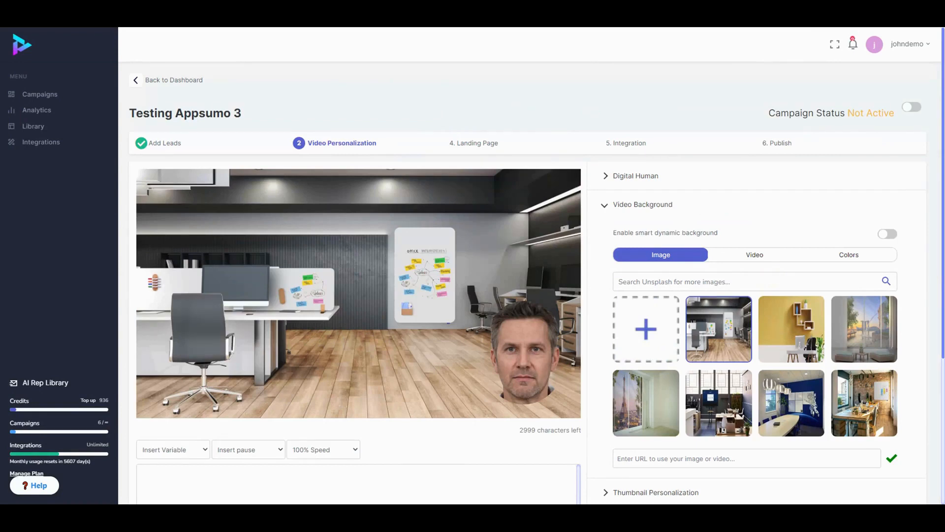
left_click(741, 261)
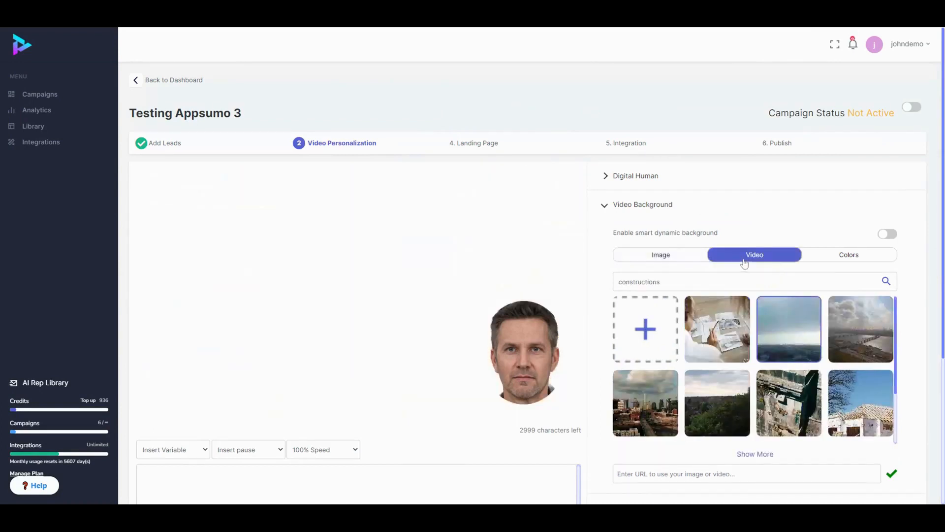
left_click(834, 261)
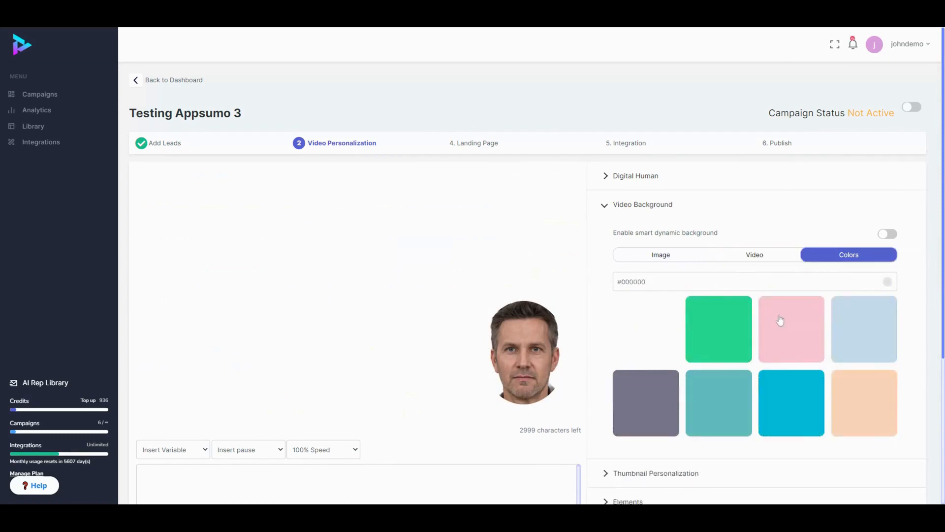
left_click(778, 321)
left_click(765, 260)
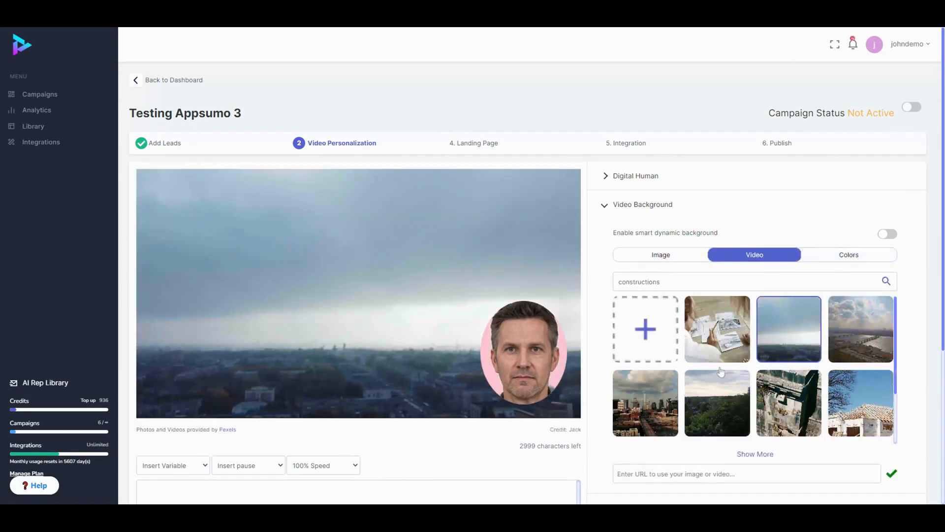
left_click(651, 259)
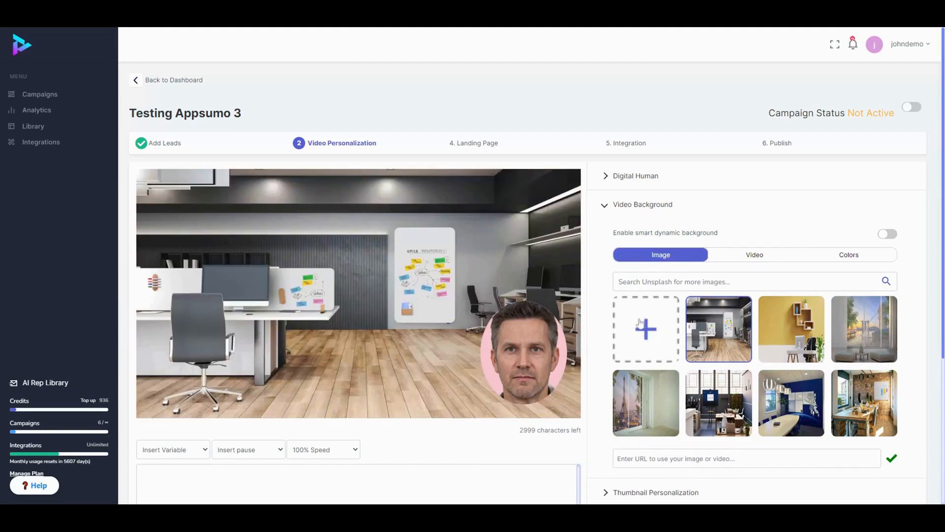
Enable the smart dynamic background and choose the office image with the whiteboard as its static fallback.
left_click(650, 458)
left_click(889, 235)
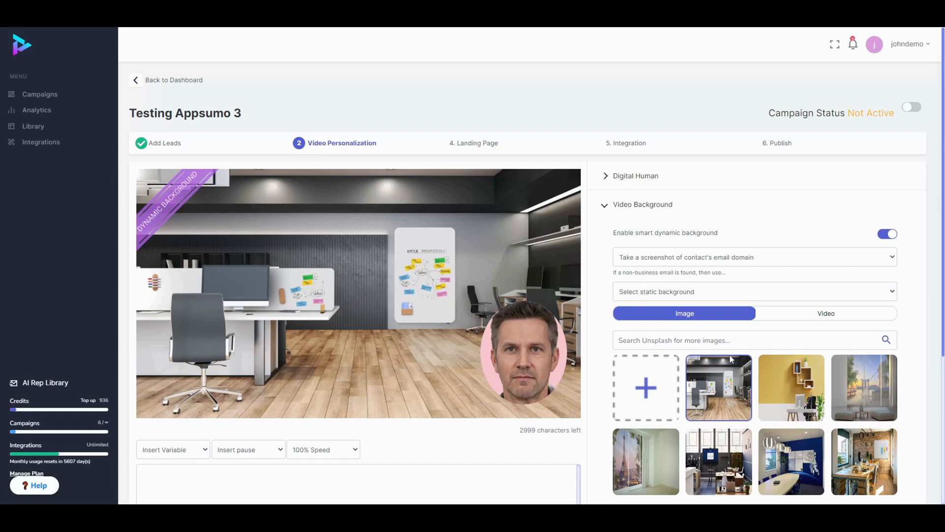
left_click(772, 378)
left_click(743, 382)
Write a script greeting {{firstname|there}}, mentioning {{role}} at {{companyname}}, and asking who's the decision maker for setting more appointments with clients.
scroll(720, 319, "down", 3)
left_click(254, 343)
type("Hi {{firstname|there}}, I see you are working as a {{role}} at {{companyname}} - May I ask who's the decision maker when it comes to setting more appointments with clients?")
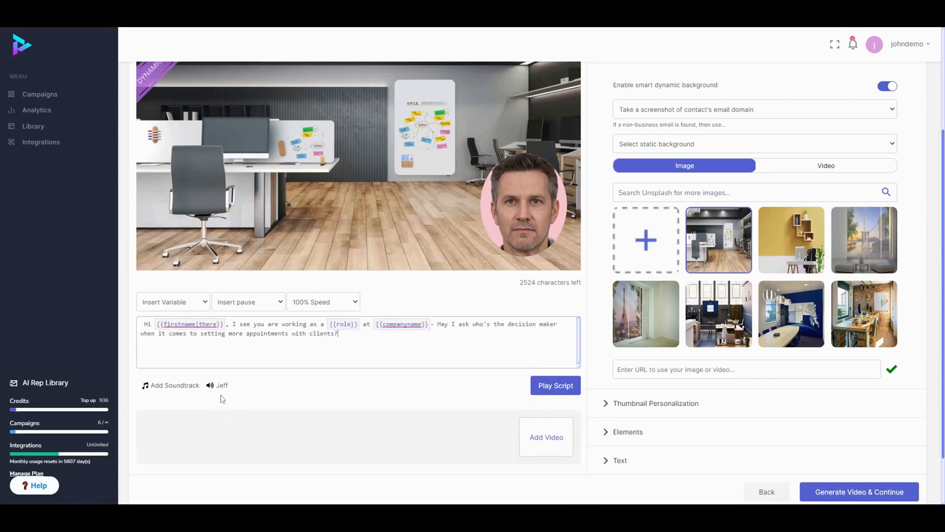
Look through the AI voices and the cloned voices offered for the script, keeping the current voice.
left_click(228, 385)
left_click_drag(660, 207, 660, 347)
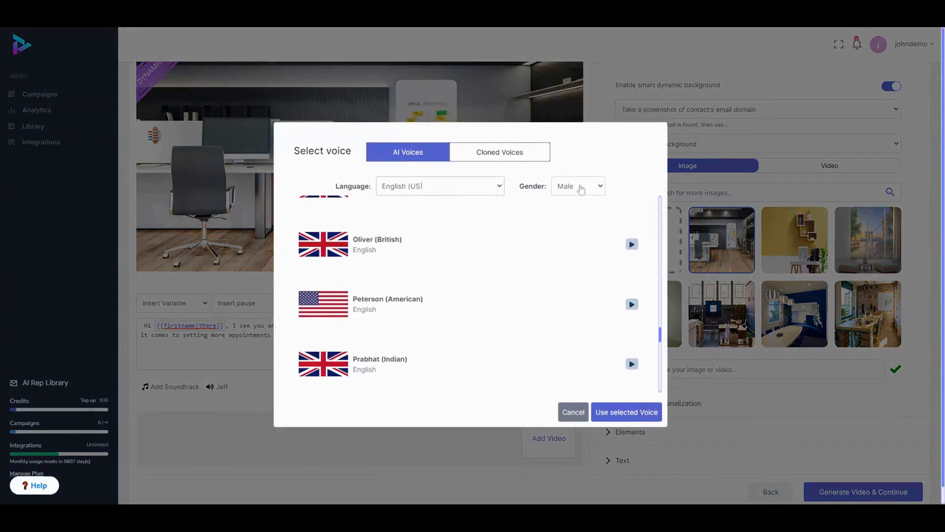
left_click(514, 163)
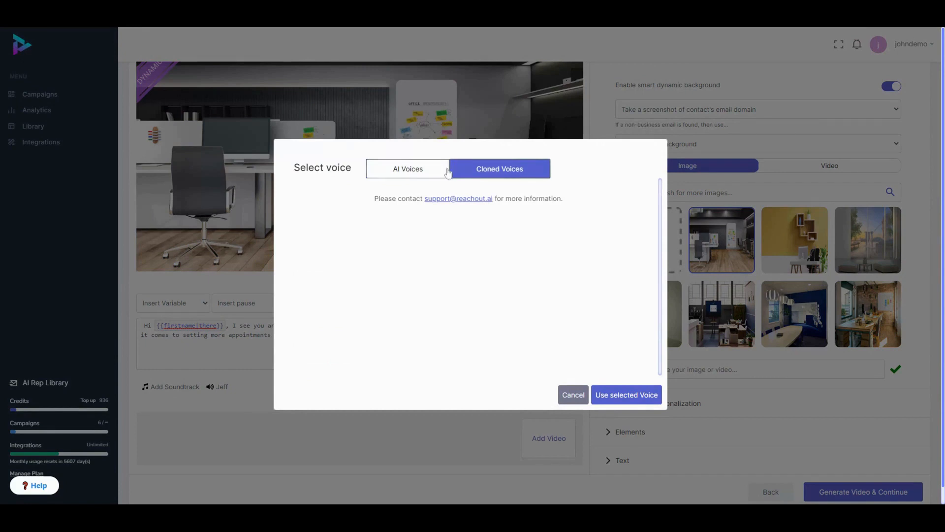
left_click(574, 395)
Add the driftingoff soundtrack as the video's background music.
left_click(170, 387)
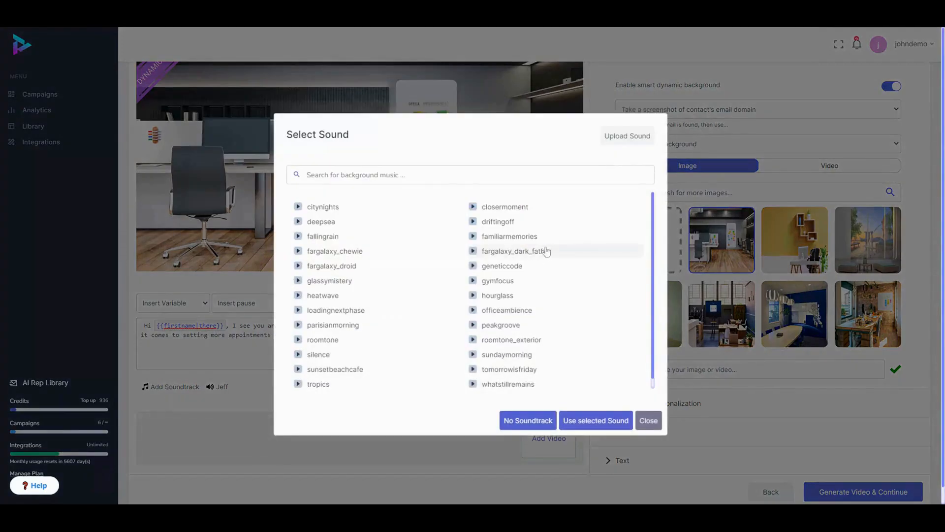
scroll(650, 232, "down", 1)
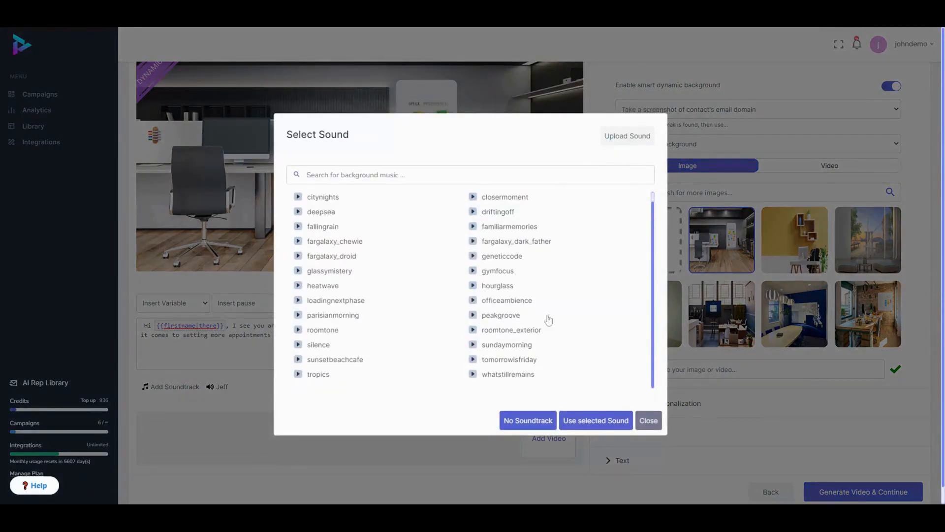
left_click(485, 212)
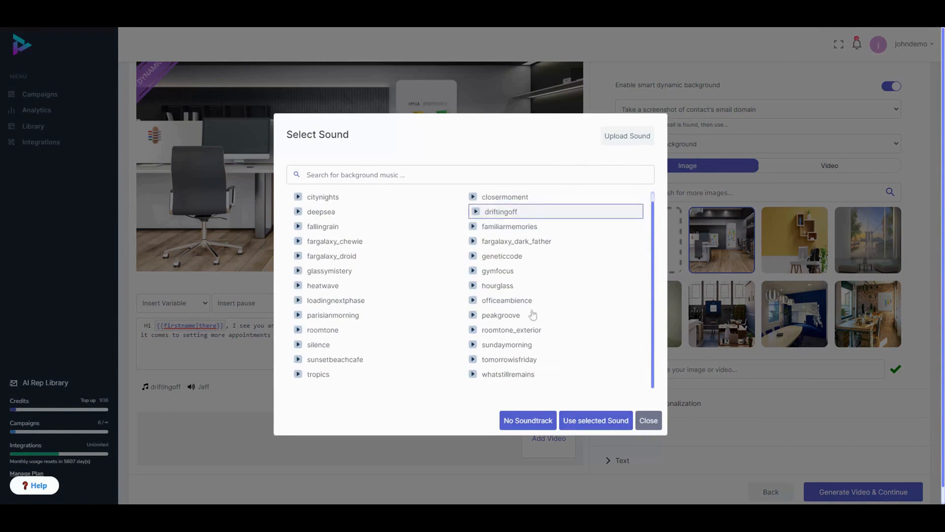
left_click(594, 422)
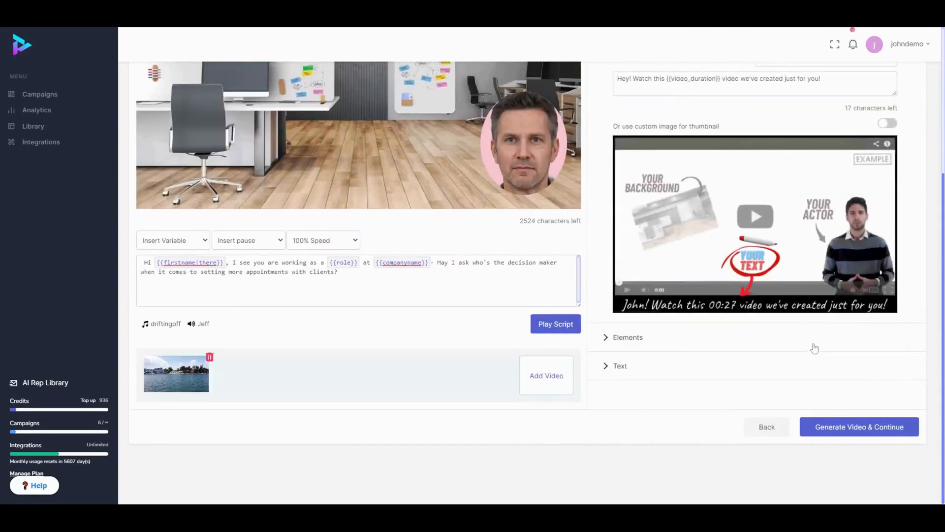
Personalize the thumbnail text to read "Hey {{firstname}}! Watch this {{video_duration}} video we've created just for you!".
scroll(817, 340, "up", 2)
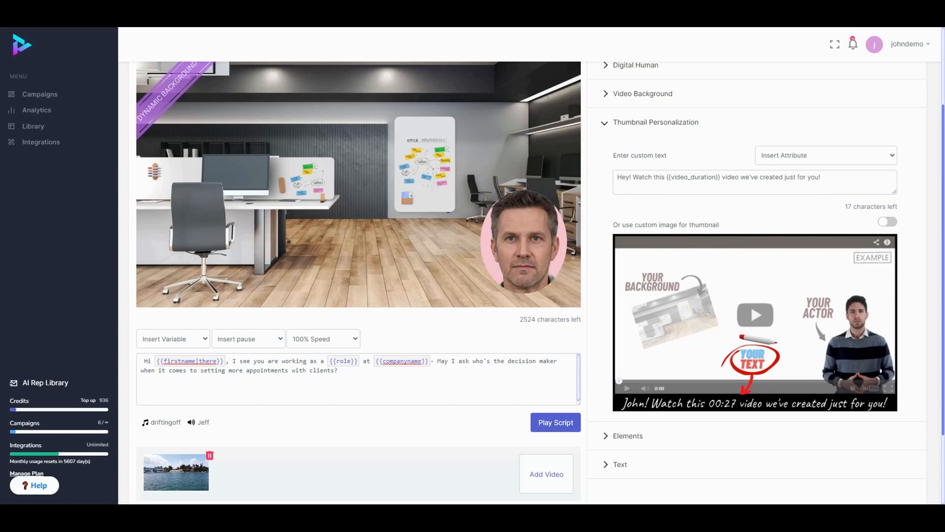
left_click(817, 172)
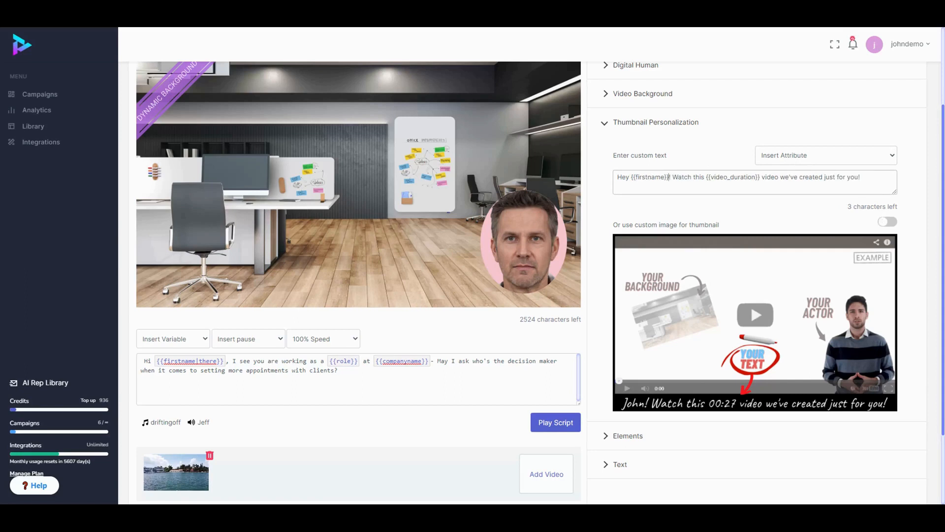
Switch to a custom thumbnail image, shrink and reposition its text box on the woman's sign, and save it.
left_click(887, 223)
left_click(776, 202)
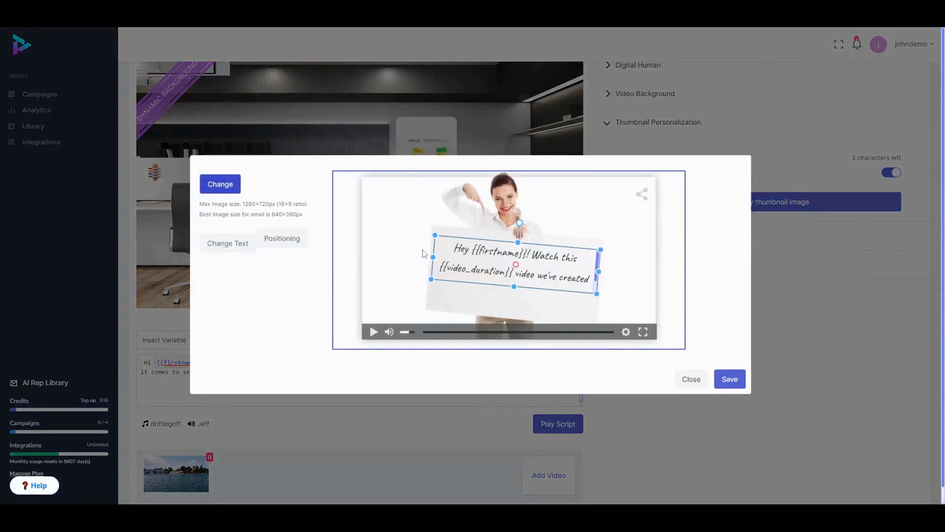
mouse_move(601, 278)
left_mouse_down()
mouse_move(475, 276)
mouse_move(546, 276)
mouse_move(539, 261)
mouse_move(604, 280)
left_mouse_up()
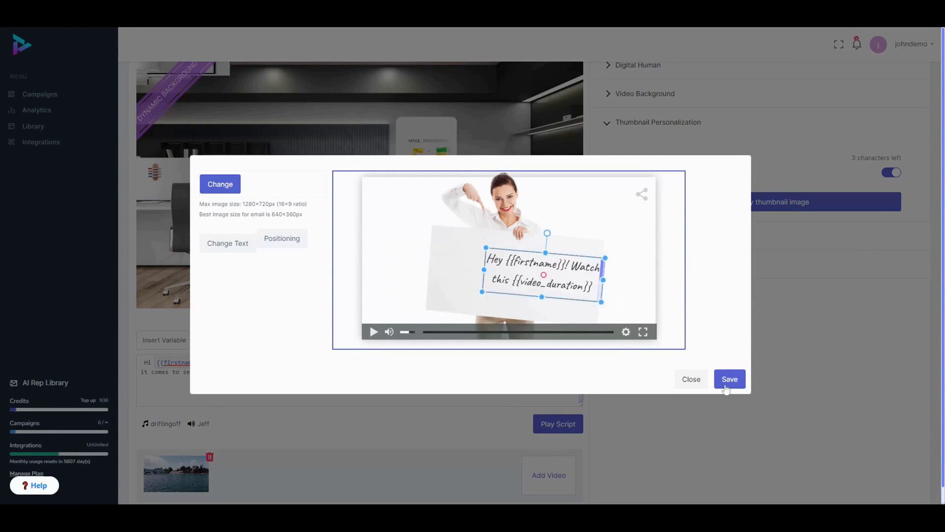
left_click(726, 386)
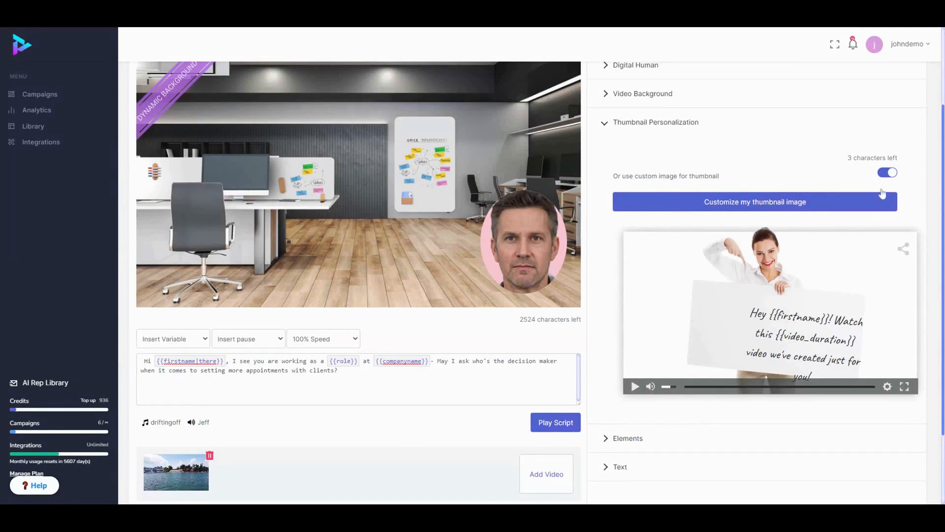
key("ctrl+a")
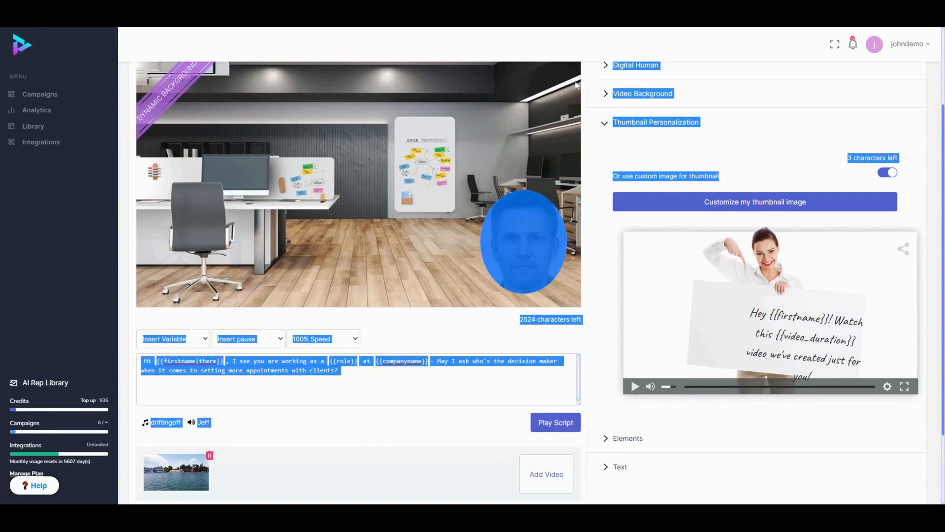
Use the blonde woman from the backdrop avatars as the full-body presenter, aligned right and reduced to about two-thirds size.
left_click(780, 64)
scroll(779, 64, "up", 3)
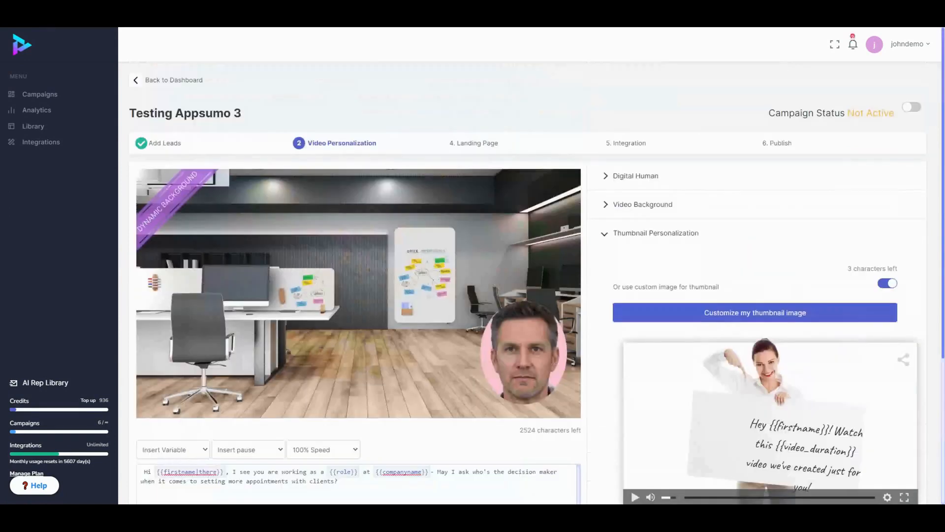
left_click(635, 176)
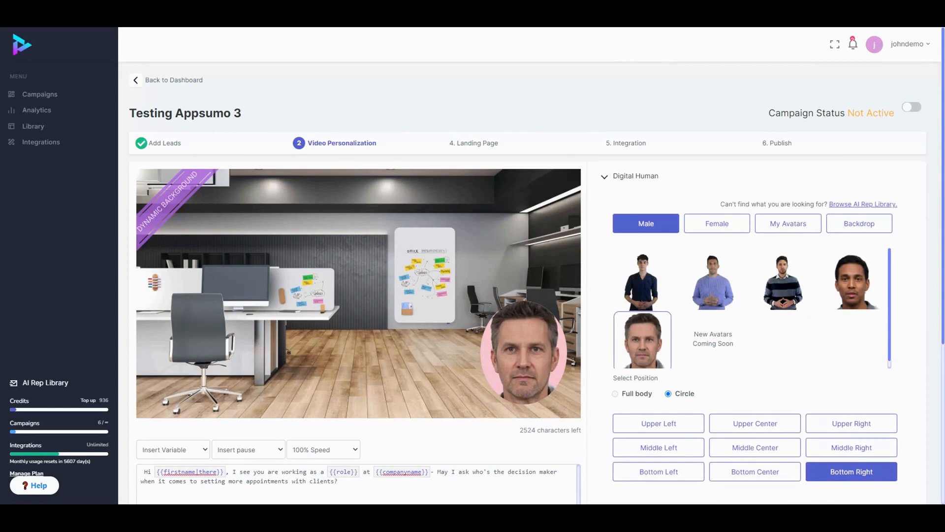
left_click(854, 224)
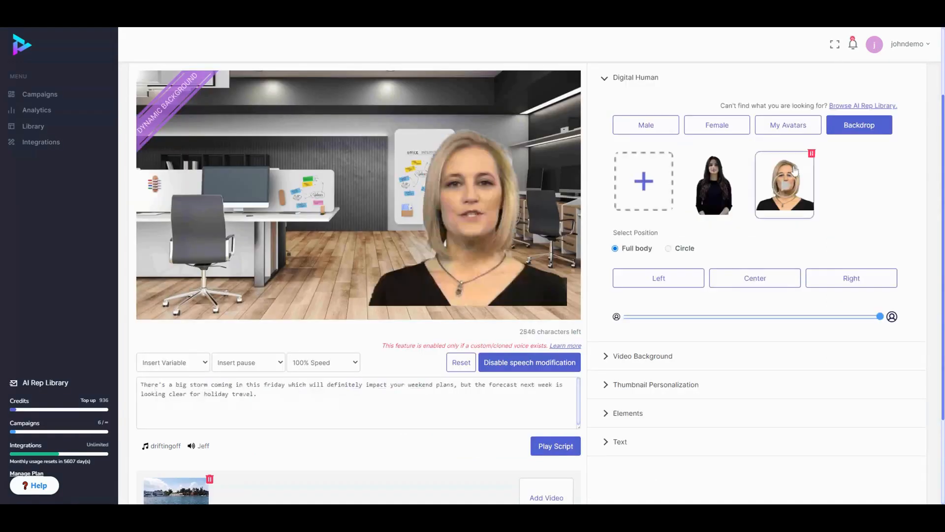
left_click(840, 279)
left_click_drag(840, 315, 798, 334)
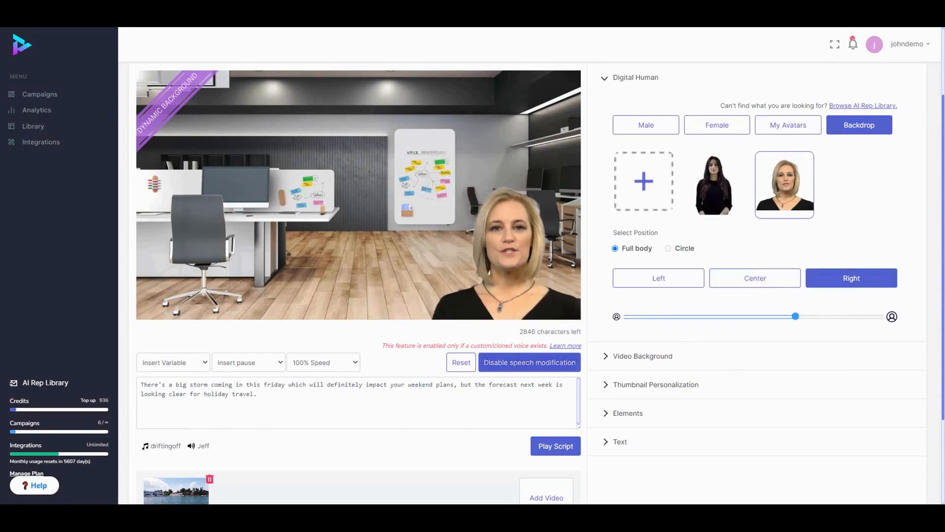
Look over the presenter's speech modification controls and the custom avatar upload offered among the personal avatars.
left_click(493, 370)
left_click(506, 356)
left_click(467, 368)
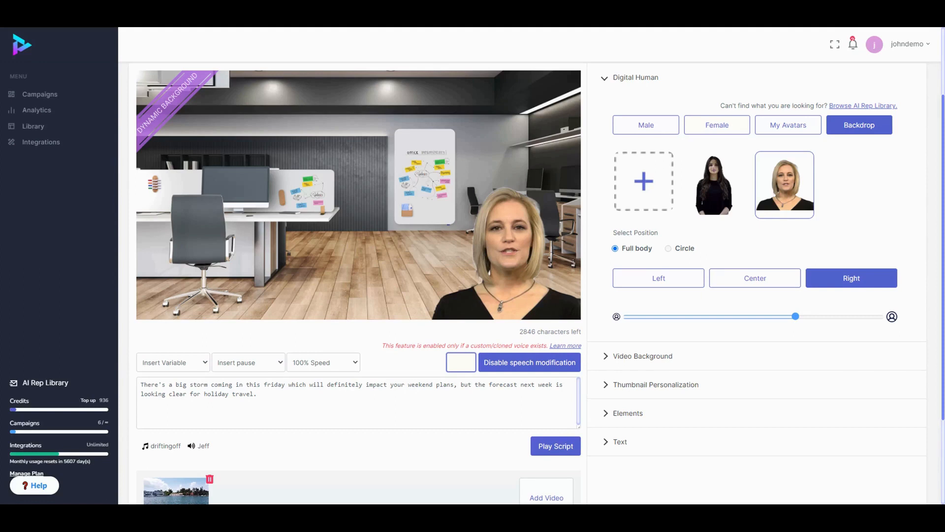
left_click(788, 126)
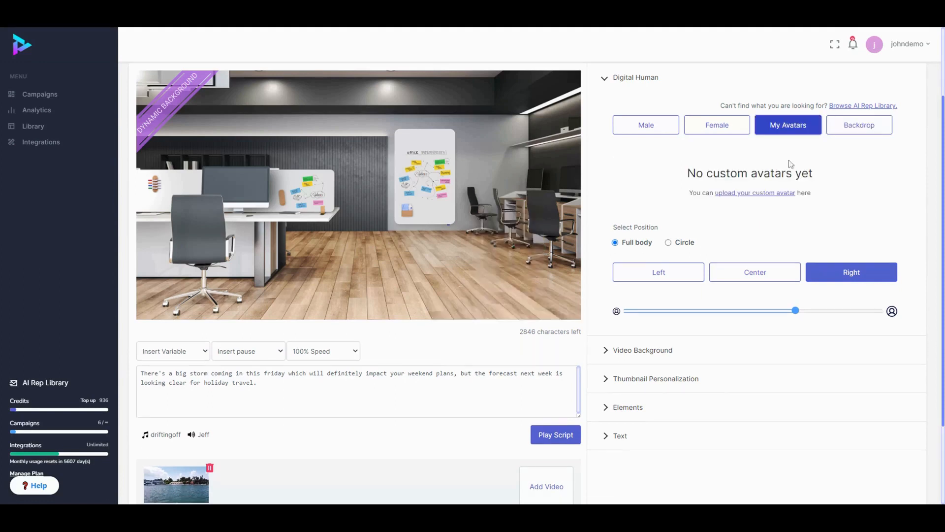
left_click(757, 194)
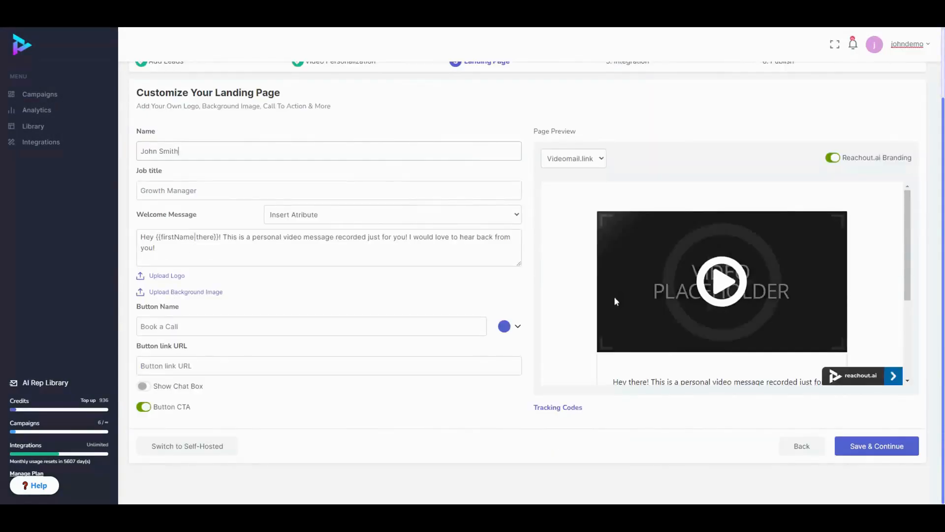
Set the landing page's job title to Director and its button name to "Book a call with us".
scroll(620, 306, "down", 3)
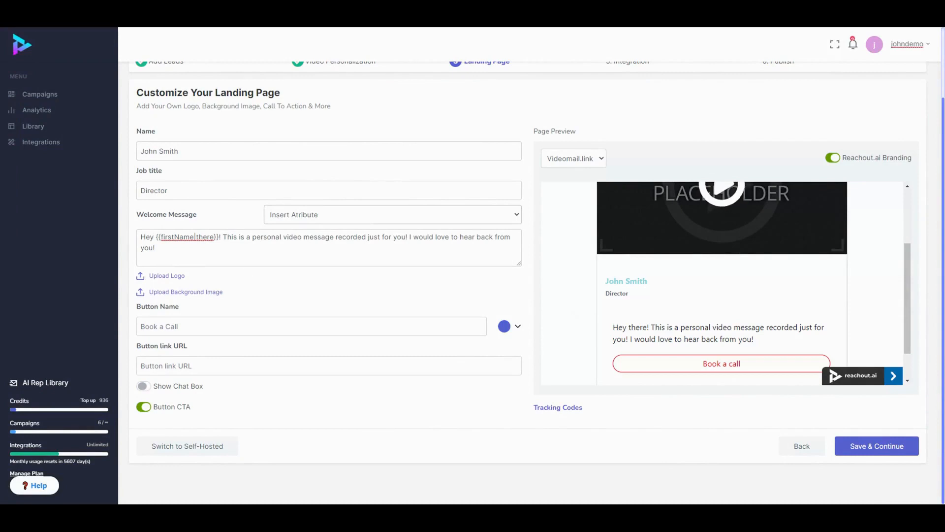
key("Tab")
type("Book a call with us")
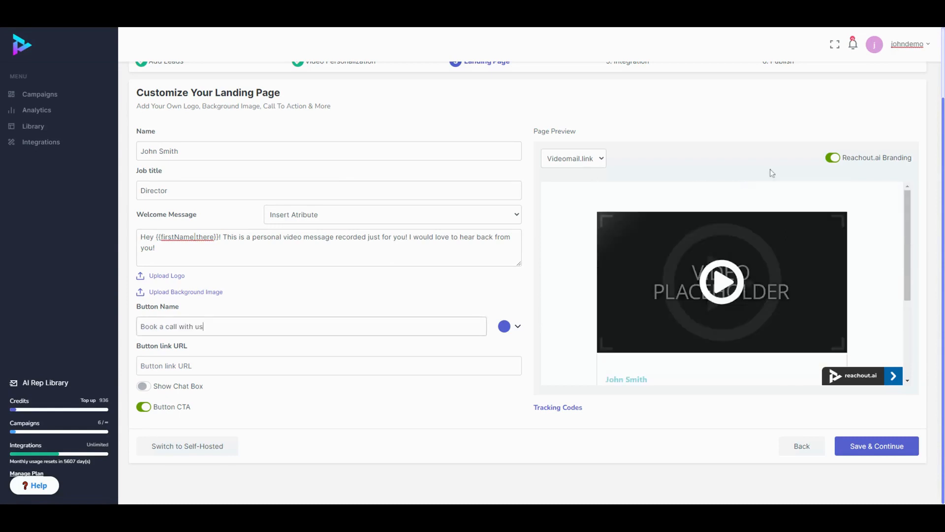
scroll(901, 316, "down", 1)
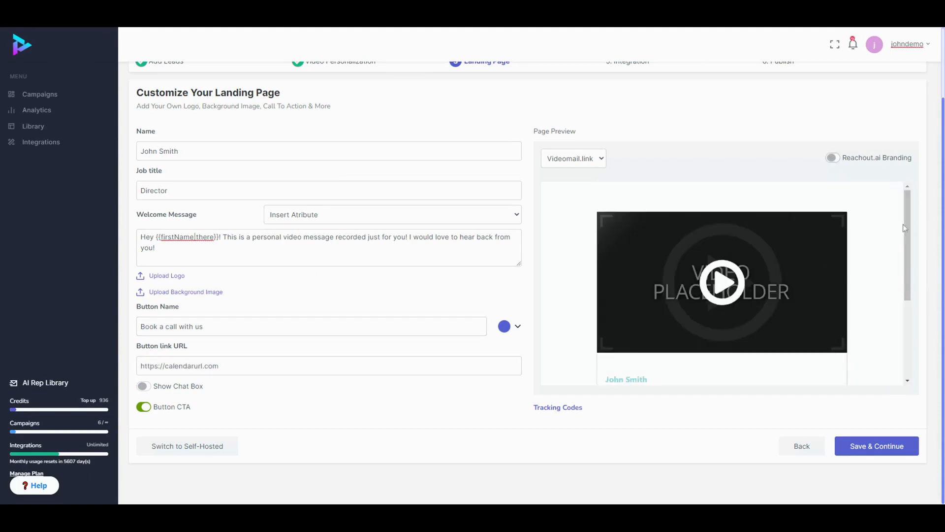
left_click_drag(906, 223, 916, 314)
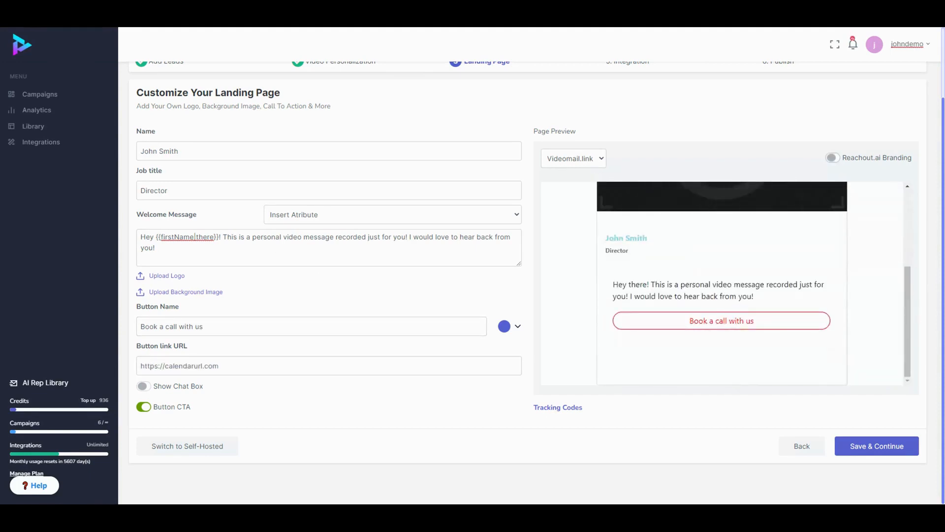
left_click(144, 387)
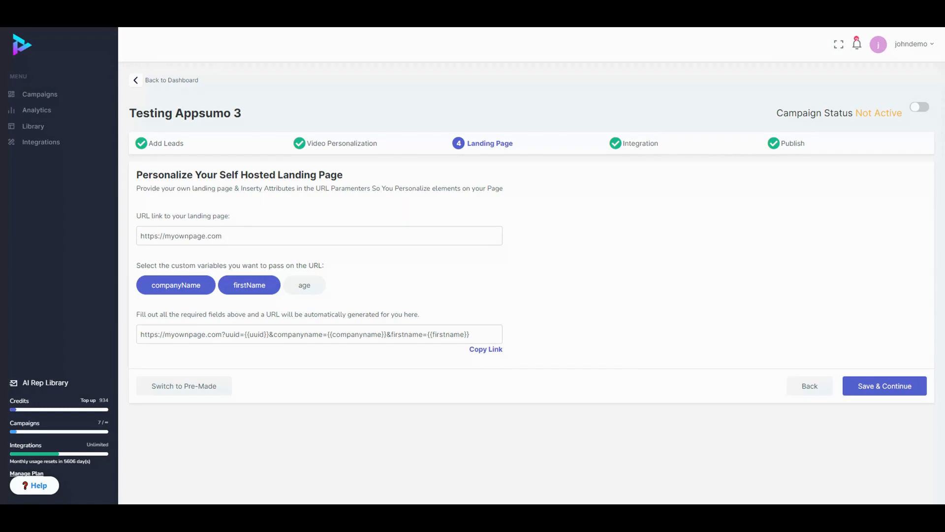
left_click_drag(223, 236, 131, 236)
left_click(579, 249)
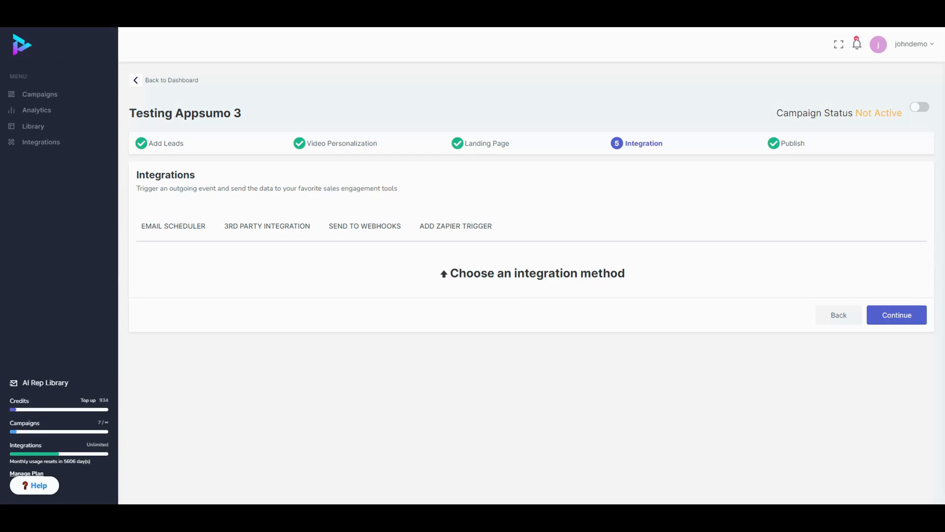
Open the email scheduler and examine the initial email, sender details, sending days, hours and daily limit.
left_click(187, 231)
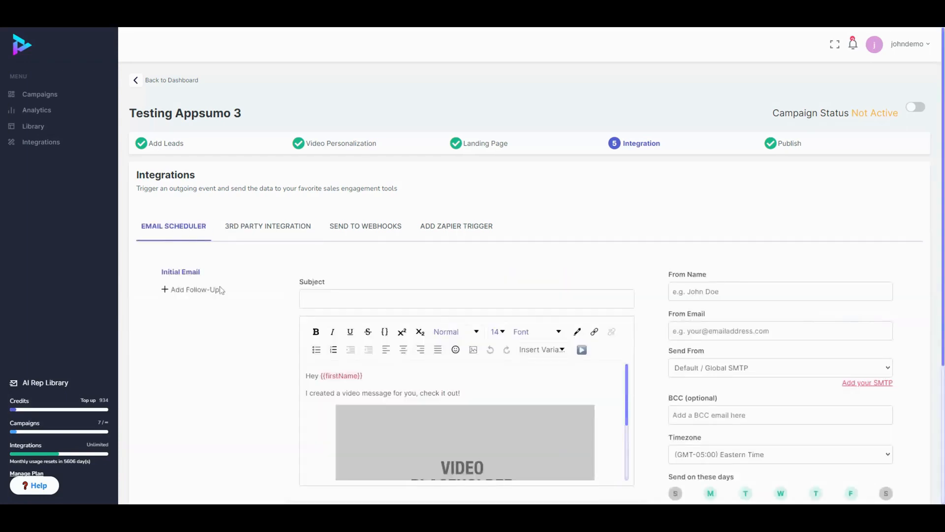
scroll(221, 290, "down", 2)
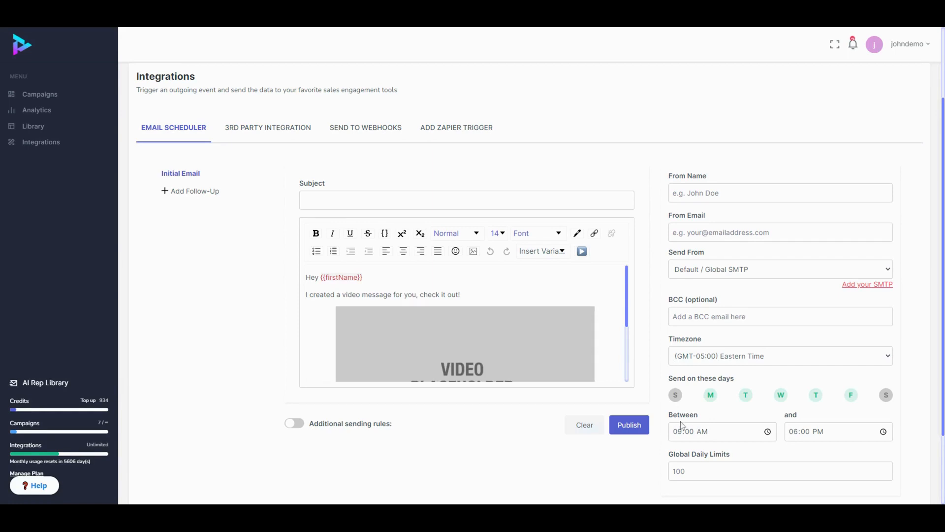
scroll(788, 375, "down", 2)
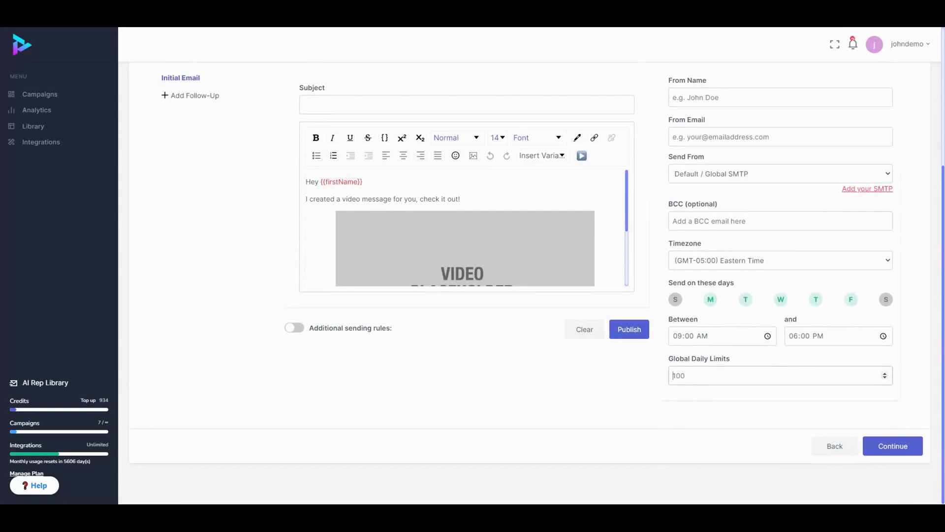
scroll(663, 412, "up", 1)
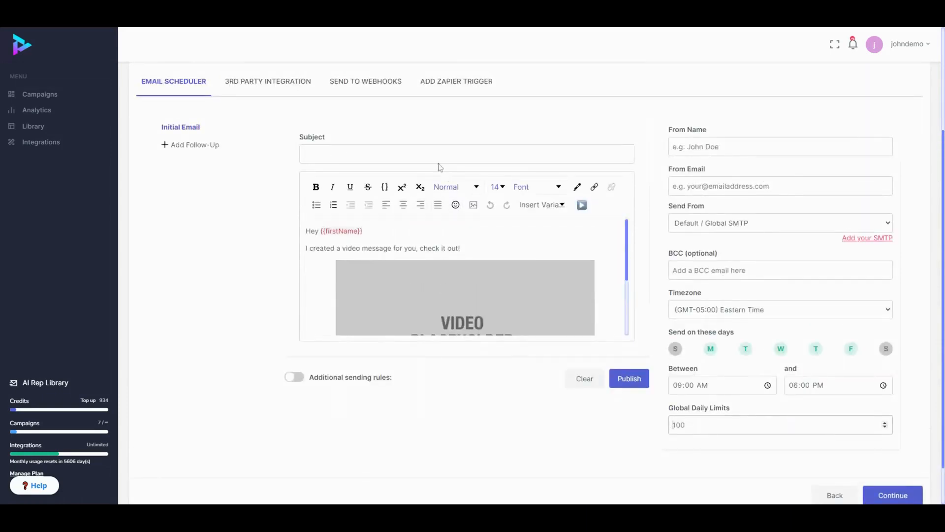
left_click(631, 301)
Add five follow-up emails after the initial email in the email scheduler.
left_click(204, 146)
left_click(203, 169)
left_click(202, 191)
left_click(203, 215)
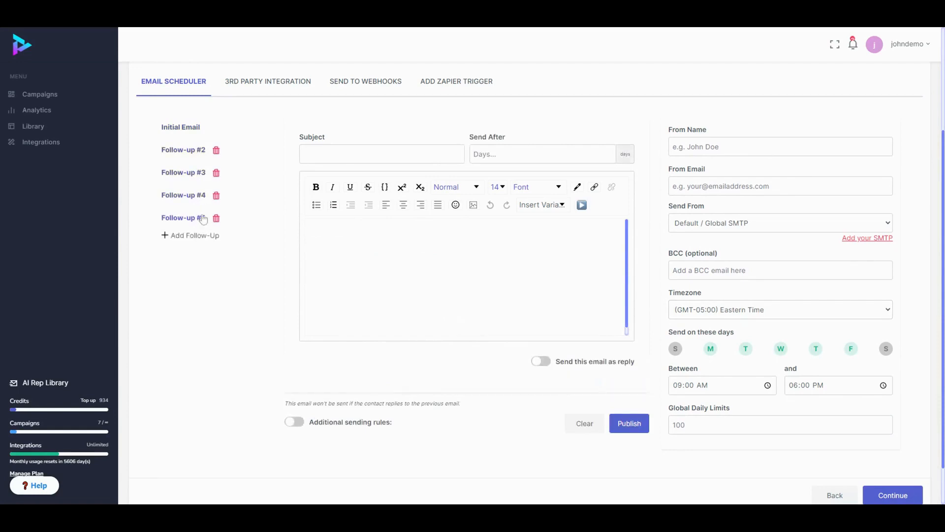
left_click(209, 236)
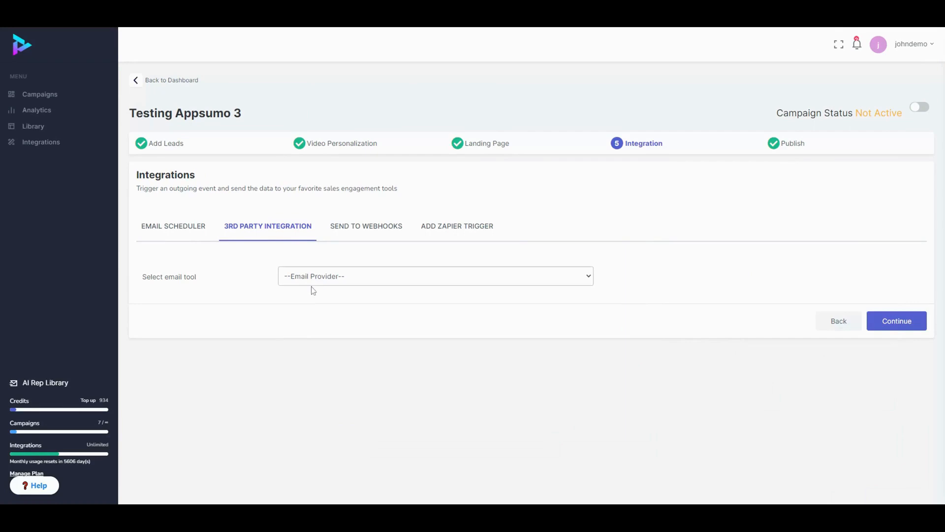
Choose Lemlist as the third-party email tool and copy its generated HTML snippet.
left_click(314, 308)
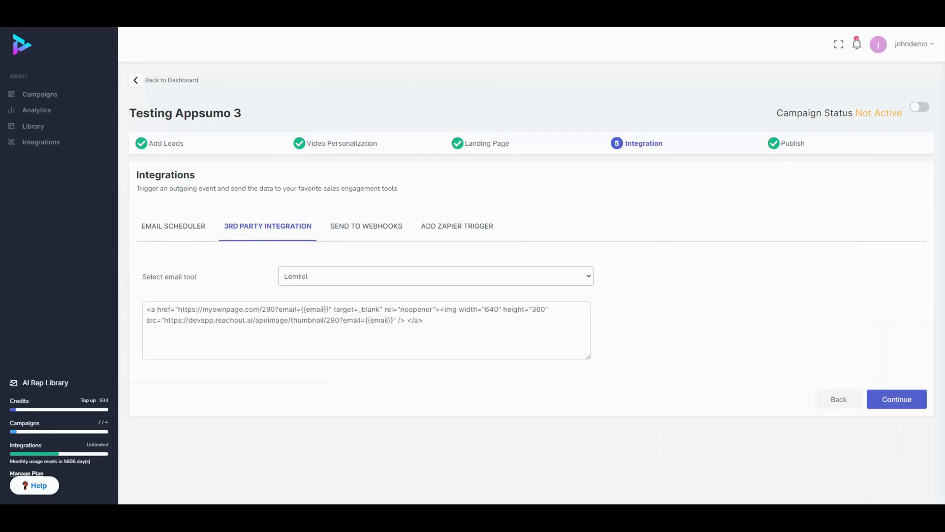
left_click(315, 315)
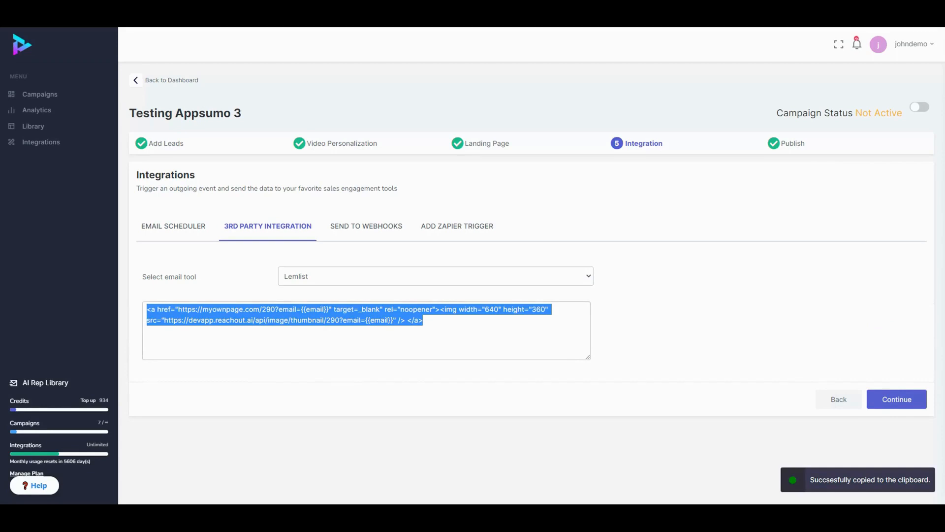
left_click(315, 316)
left_click(316, 315)
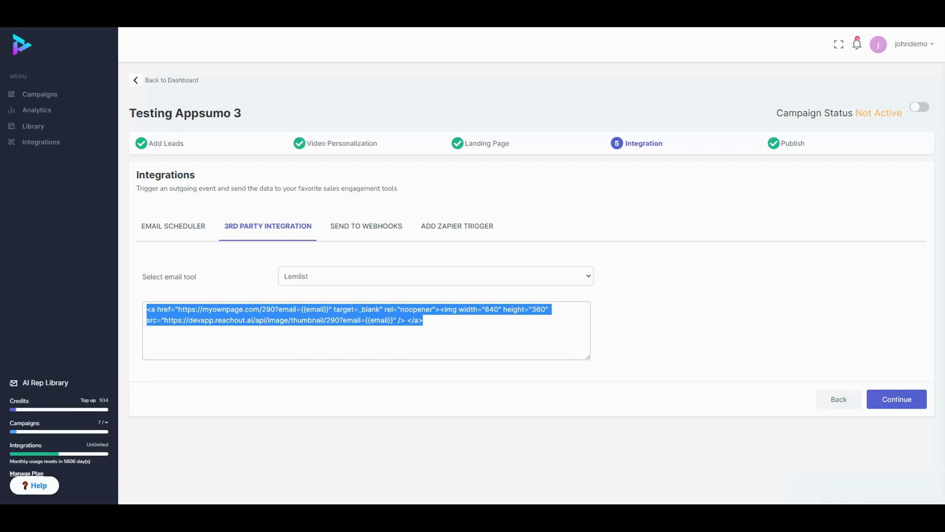
left_click(387, 289)
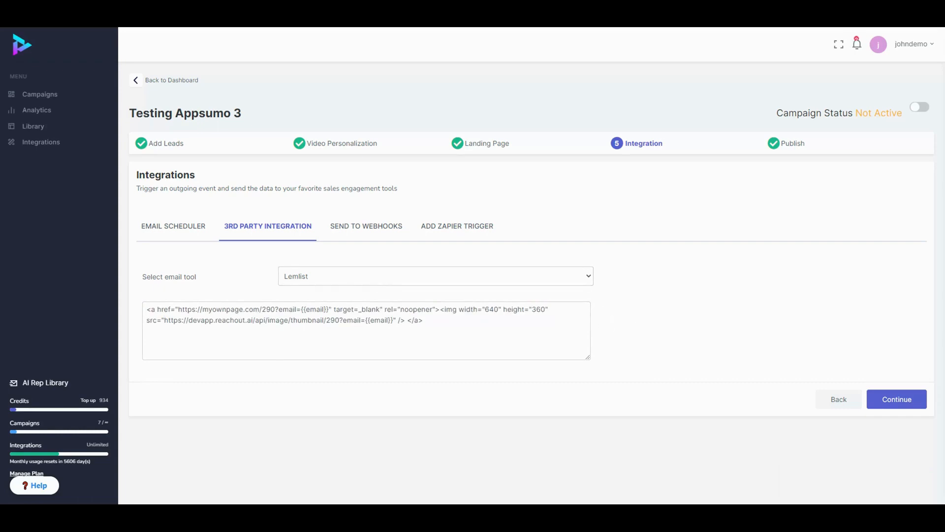
View the webhook integration and copy the personalized video's embed snippet from the Publish stage.
left_click(393, 234)
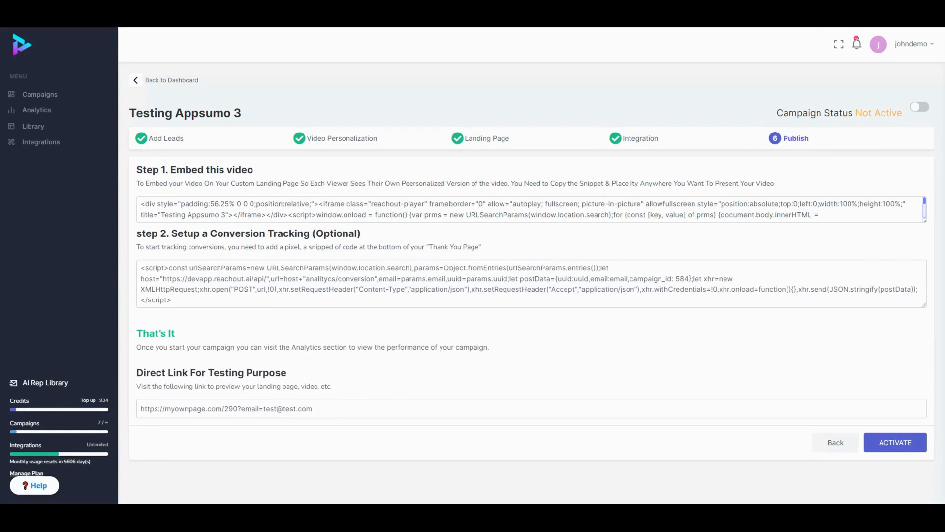
left_click(531, 210)
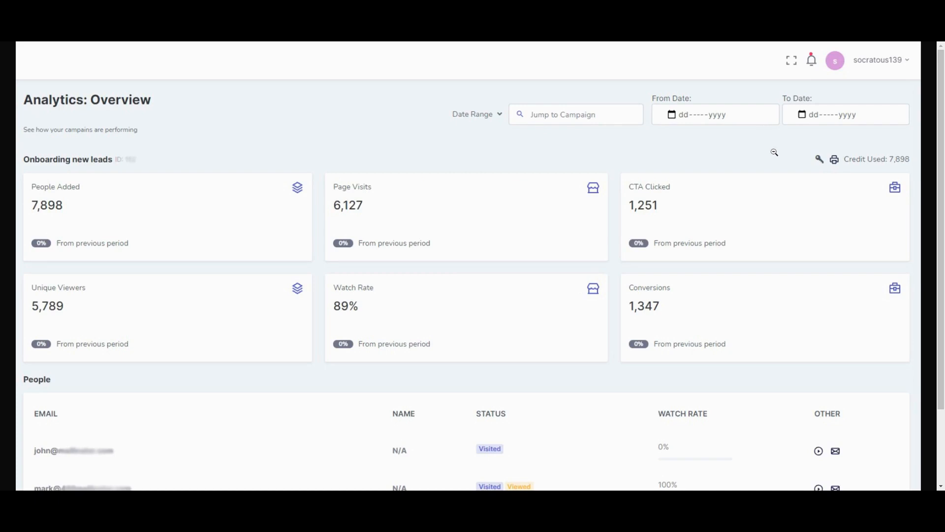
Review the campaign performance figures and the people list in the analytics overview.
scroll(771, 150, "down", 1)
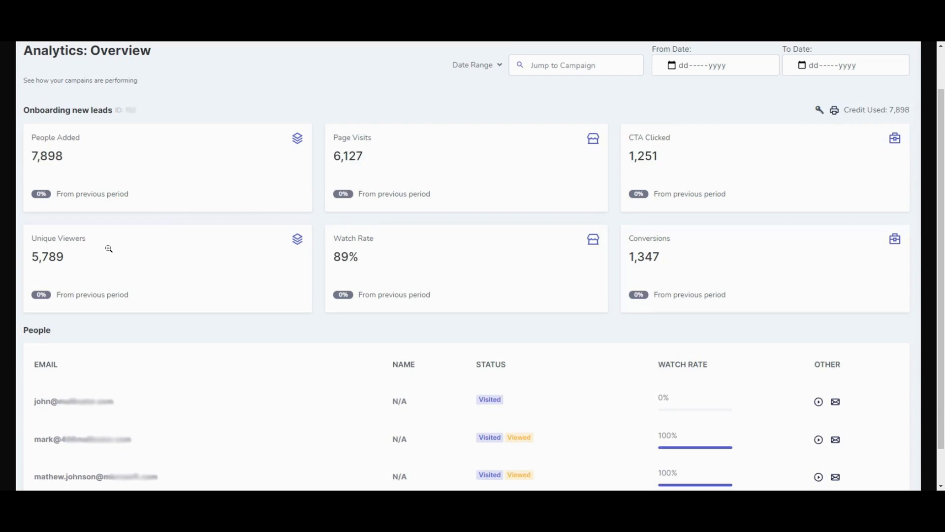